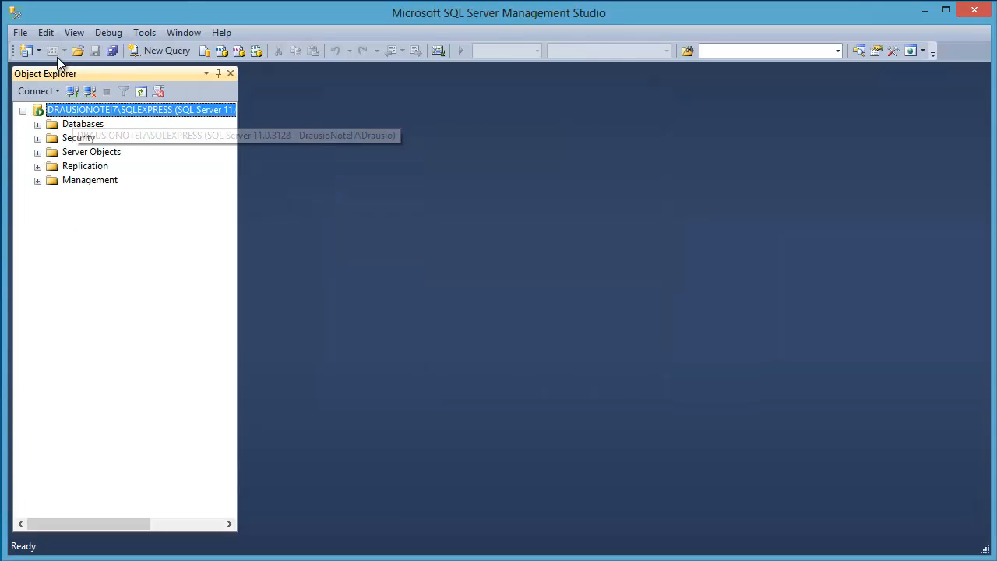
pyautogui.moveTo(57, 42)
pyautogui.mouseDown()
pyautogui.moveTo(0, 57)
pyautogui.moveTo(34, 56)
pyautogui.mouseUp()
pyautogui.press('Escape')
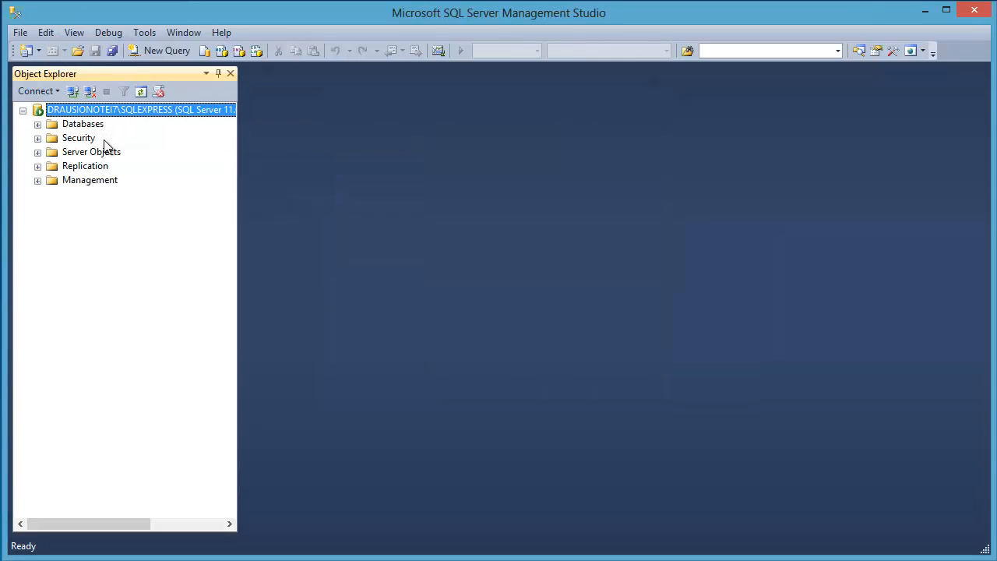
# Step: Open the dbo.diagrama2Temporada diagram of the professordrausio database and auto-hide the Object Explorer
pyautogui.click(38, 124)
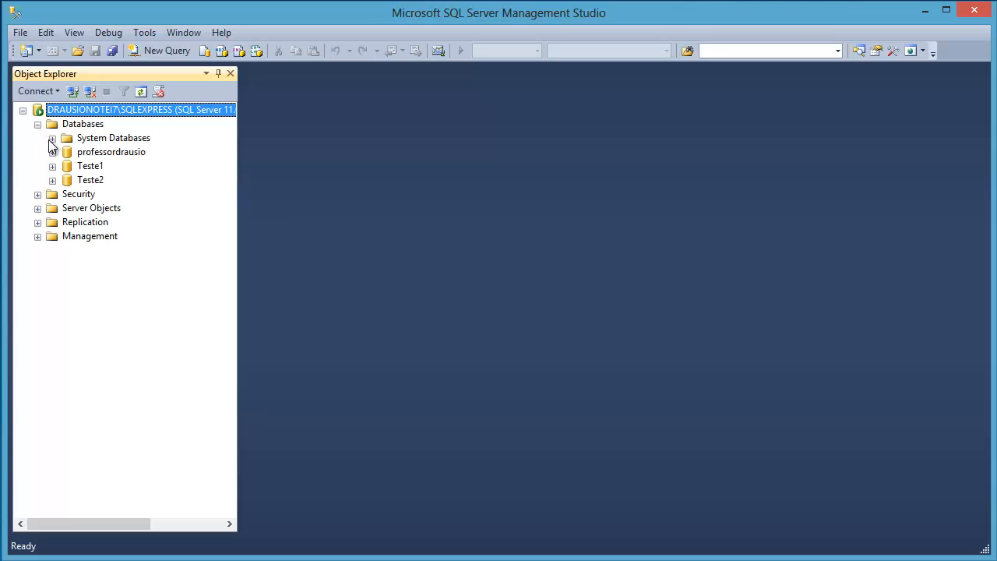
pyautogui.click(52, 152)
pyautogui.click(67, 167)
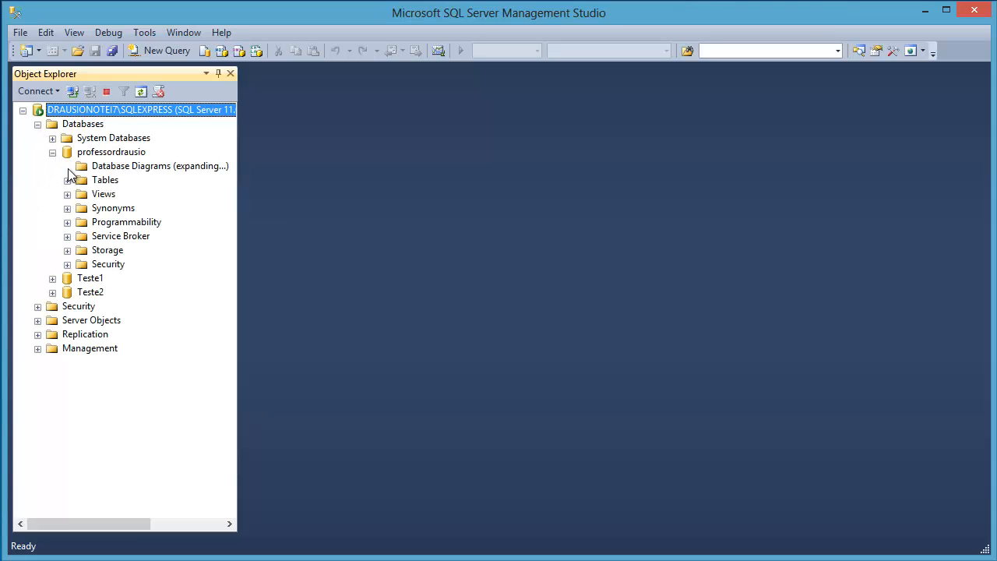
pyautogui.click(159, 184)
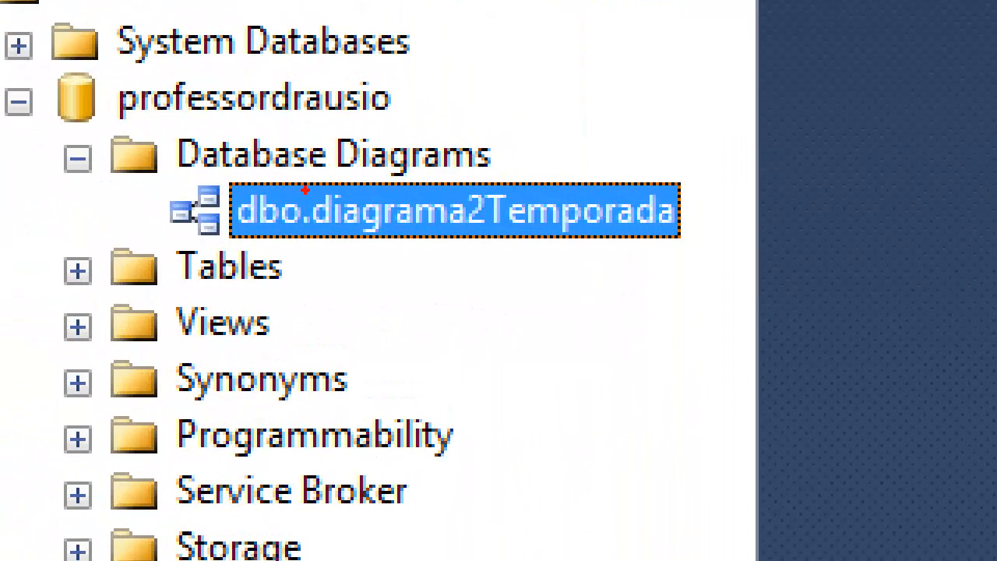
pyautogui.moveTo(646, 204); pyautogui.dragTo(847, 97)
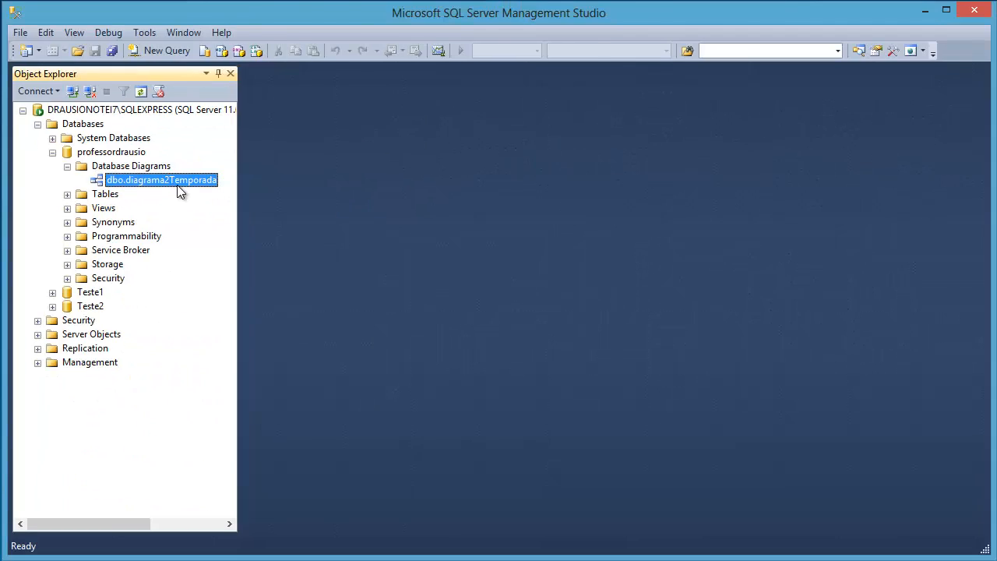
pyautogui.doubleClick(176, 185)
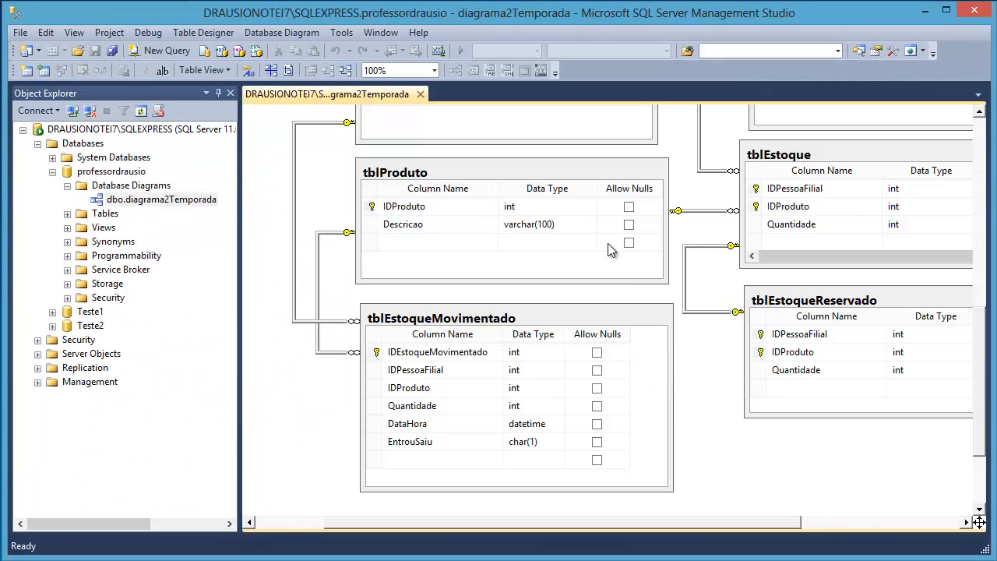
pyautogui.click(218, 93)
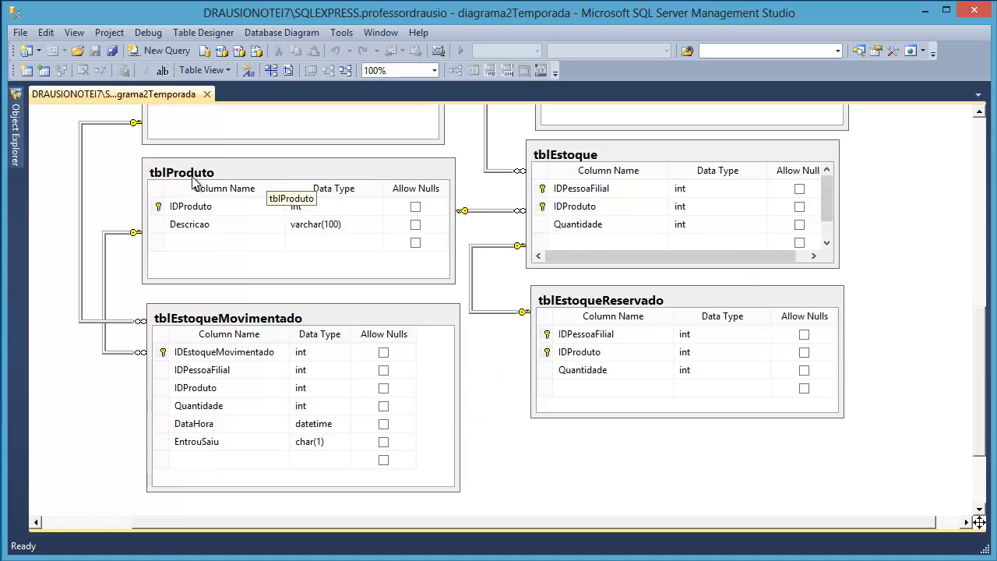
# Step: Create a new table named tblOperacao in the empty area below tblEstoqueReservado in the diagram
pyautogui.scroll(-1, 582, 440)
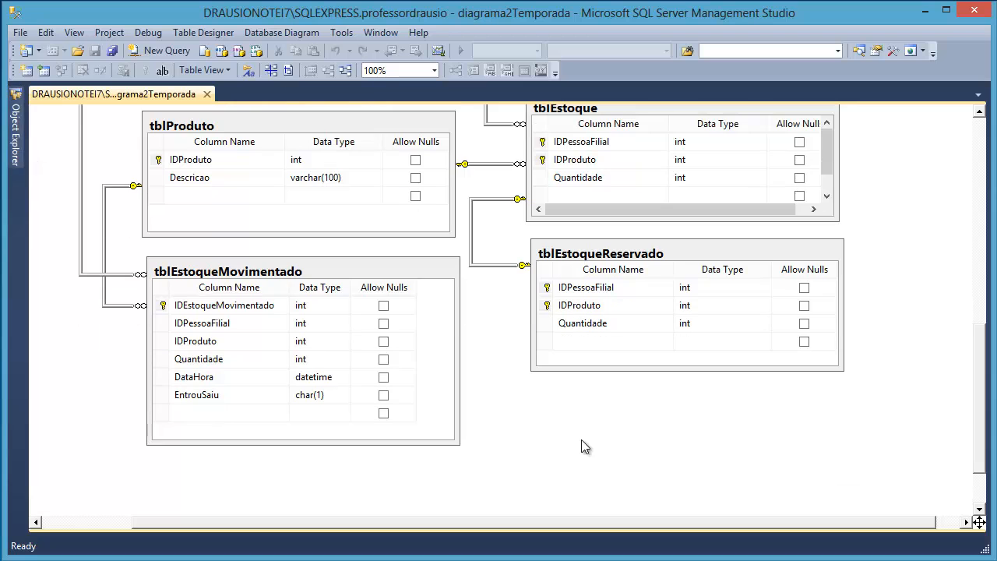
pyautogui.rightClick(527, 397)
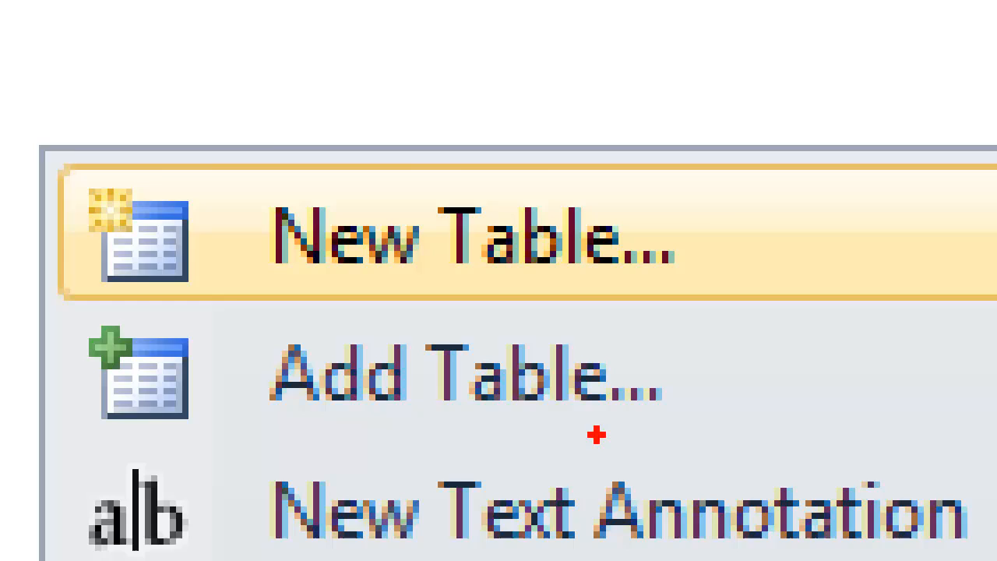
pyautogui.click(543, 407)
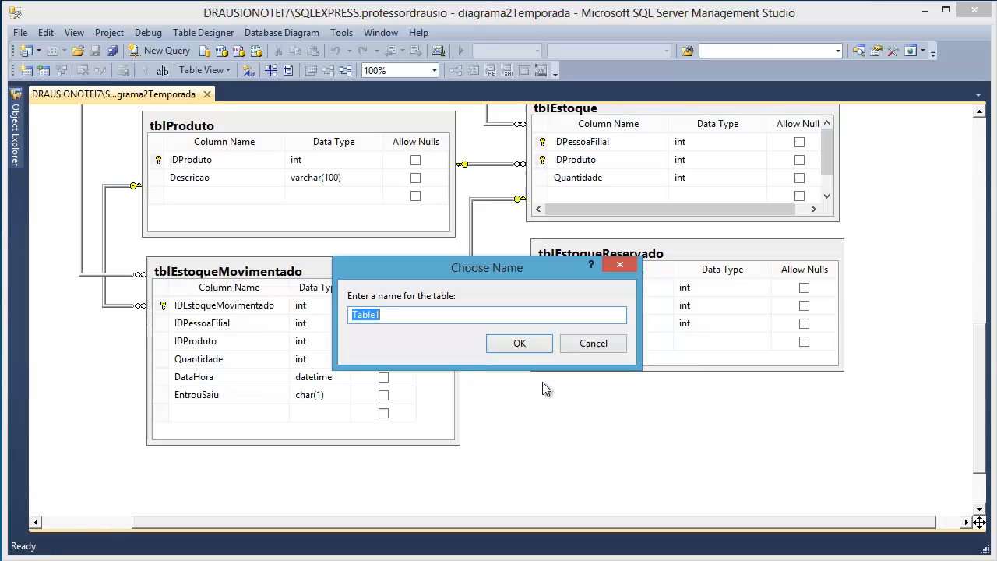
pyautogui.write('tblOperaca')
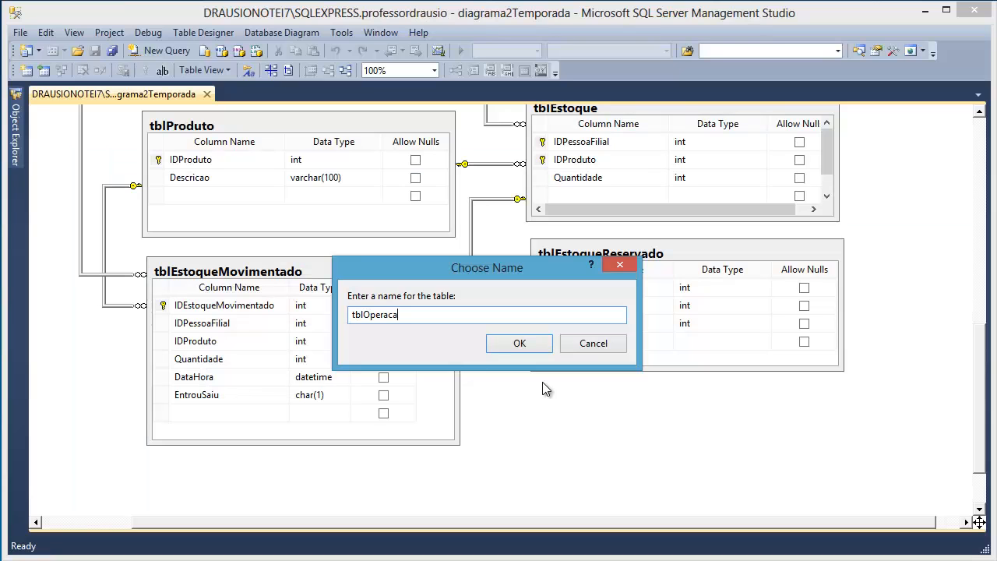
pyautogui.write('o')
pyautogui.click(536, 345)
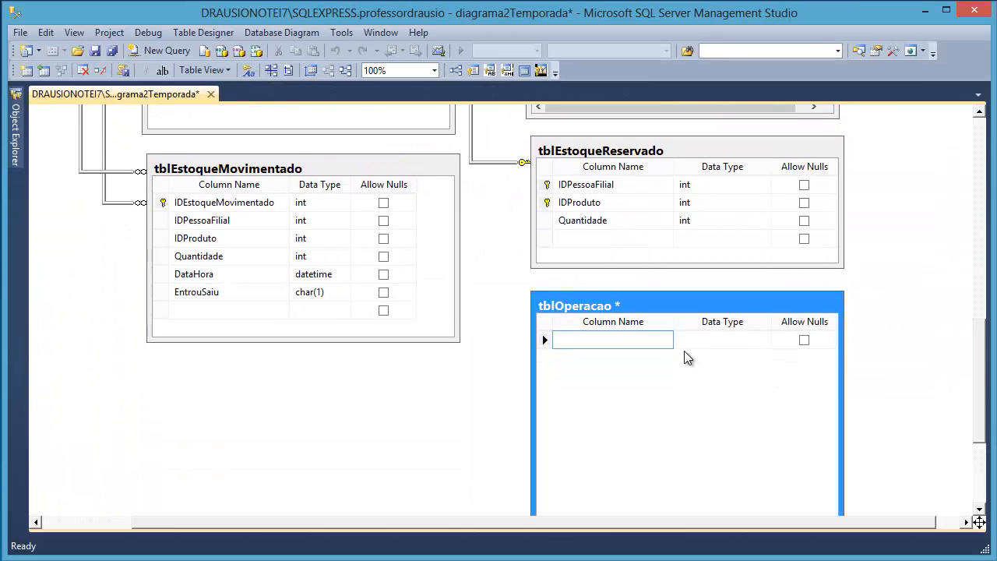
# Step: Add the columns IDOperacao of type int and Descricao of type varchar(20) to tblOperacao, both without allowing nulls
pyautogui.write('IDOperacao')
pyautogui.press('Return')
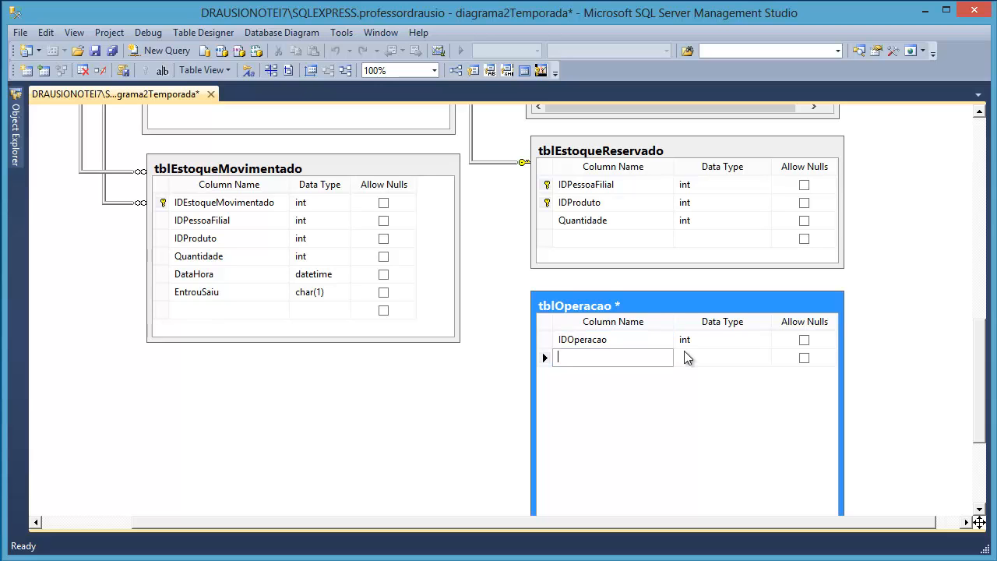
pyautogui.write('Descri')
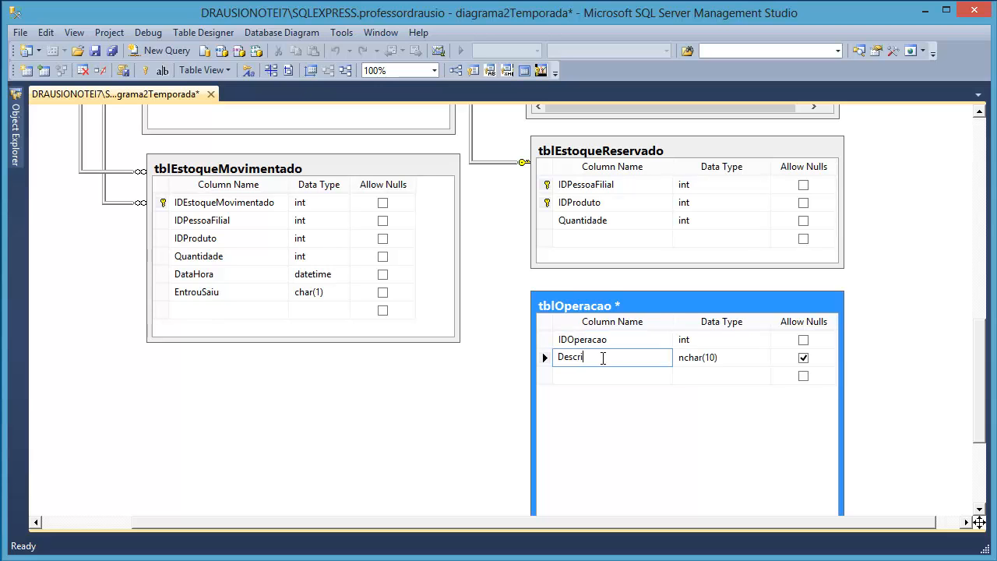
pyautogui.write('cao')
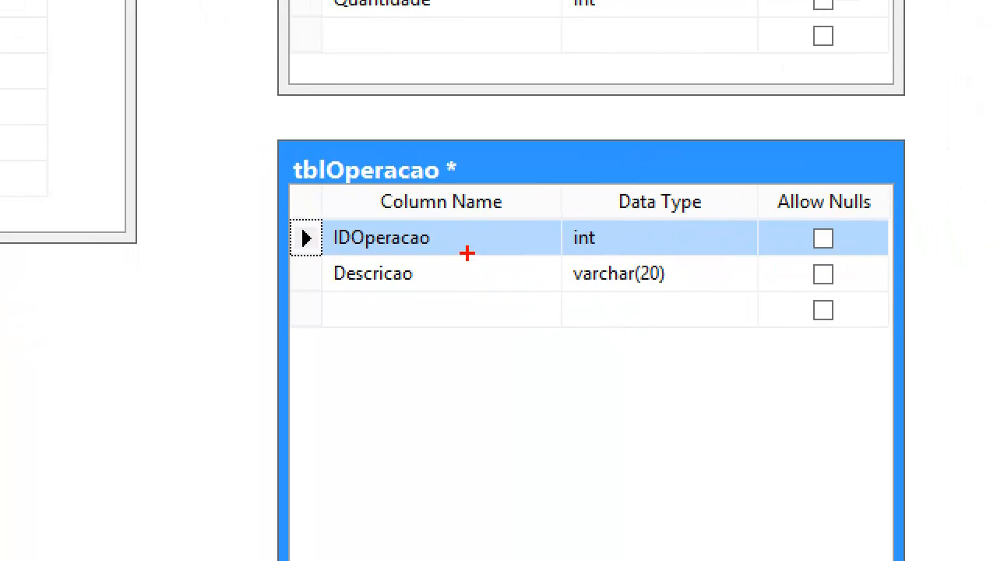
pyautogui.moveTo(468, 240); pyautogui.dragTo(623, 154)
pyautogui.moveTo(624, 236); pyautogui.dragTo(781, 179)
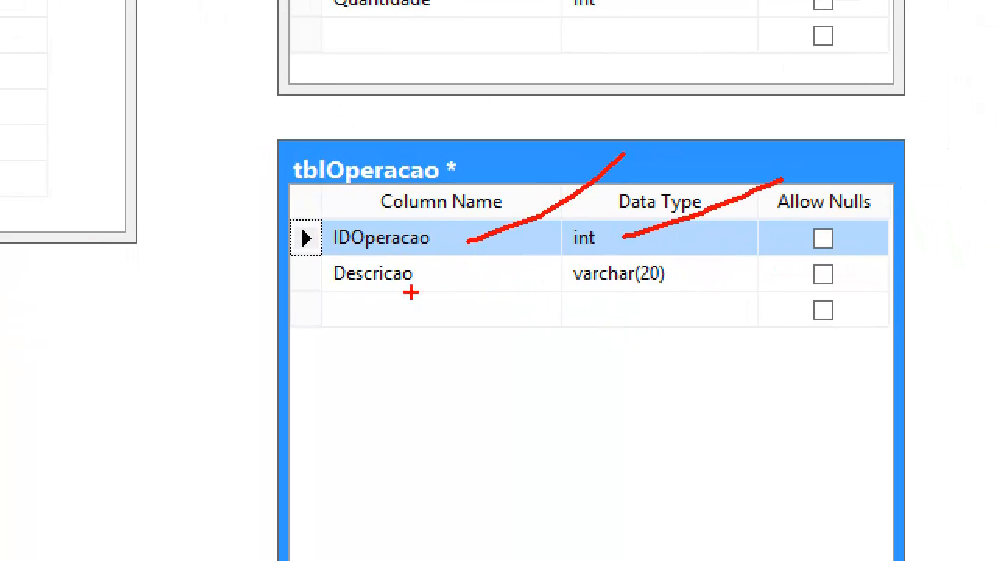
pyautogui.moveTo(433, 272); pyautogui.dragTo(522, 231)
pyautogui.moveTo(672, 268); pyautogui.dragTo(807, 217)
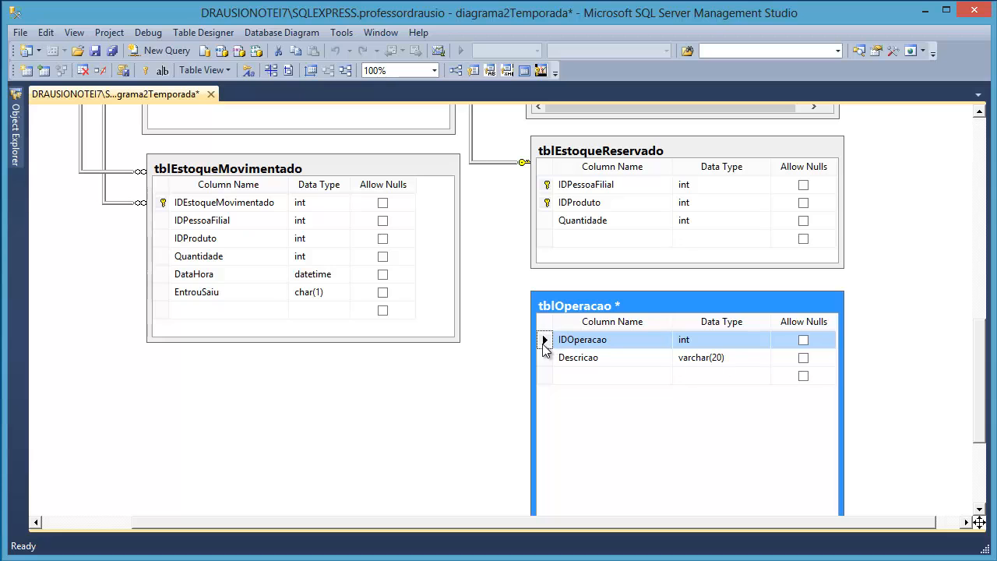
# Step: Set the IDOperacao column as the primary key of tblOperacao
pyautogui.rightClick(547, 343)
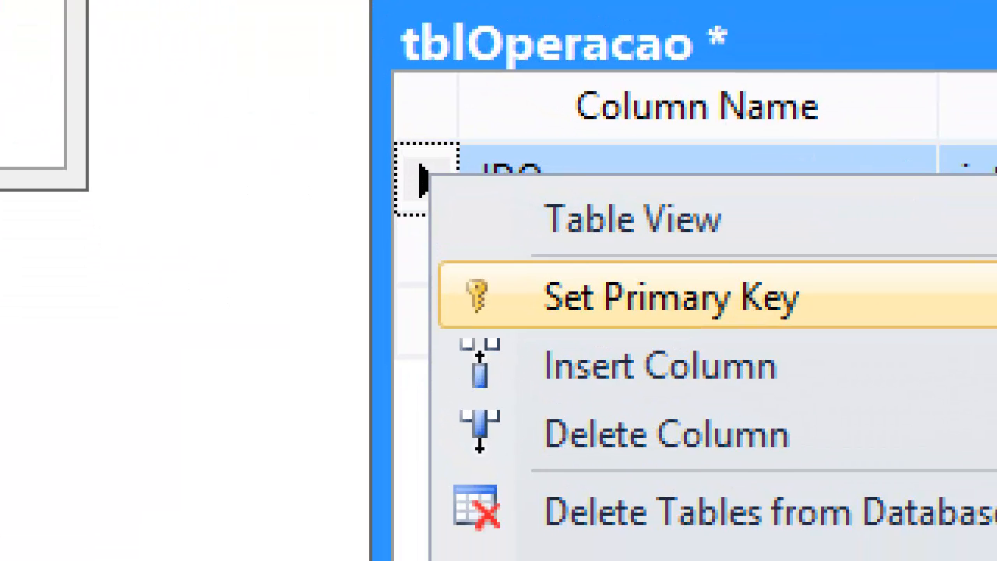
pyautogui.click(709, 368)
pyautogui.moveTo(840, 283); pyautogui.dragTo(971, 229)
pyautogui.press('Escape')
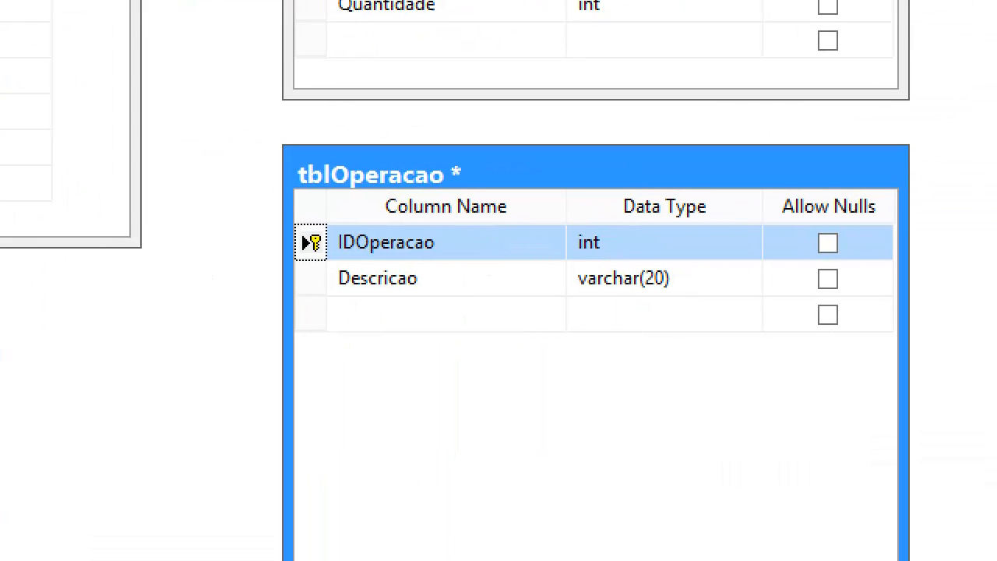
pyautogui.click(778, 408)
pyautogui.moveTo(489, 180); pyautogui.dragTo(632, 112)
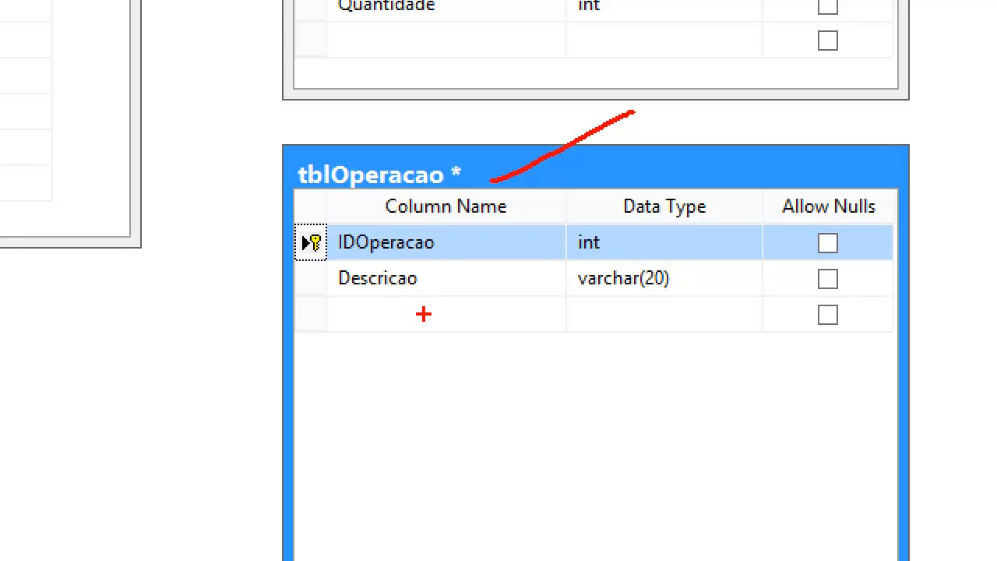
pyautogui.press('Escape')
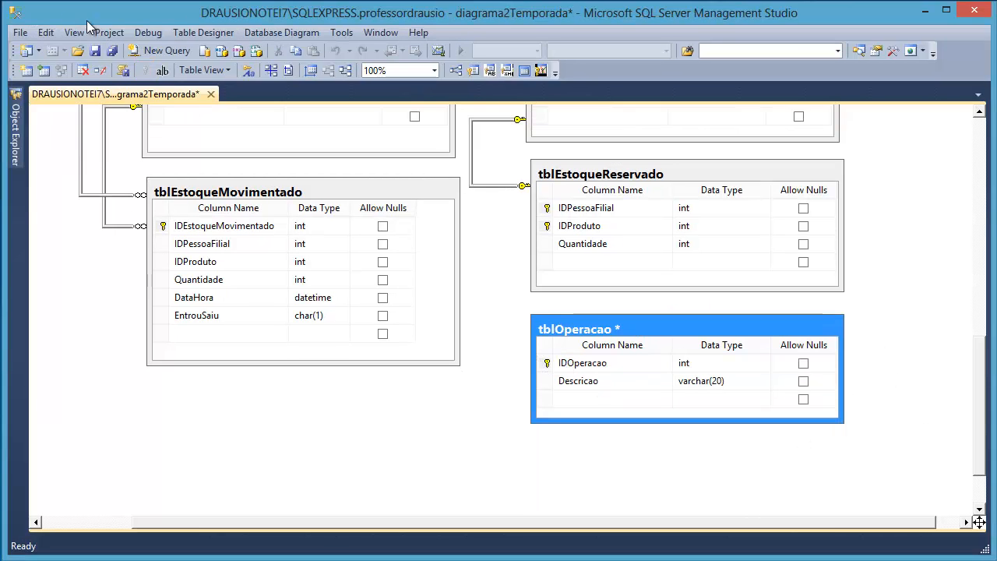
# Step: Save the diagram, accept writing the tblOperacao table to the database, and deselect the table
pyautogui.click(95, 53)
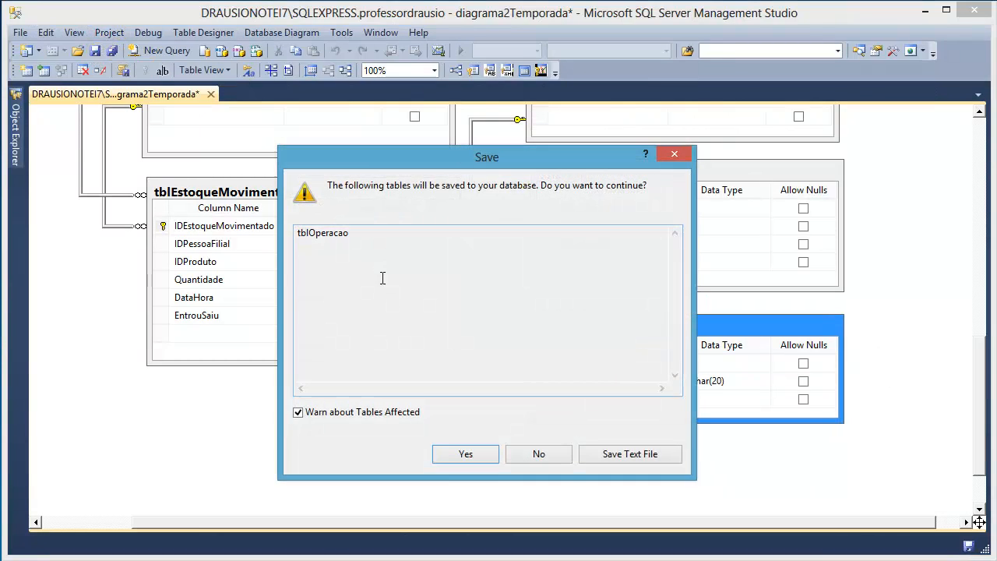
pyautogui.click(455, 454)
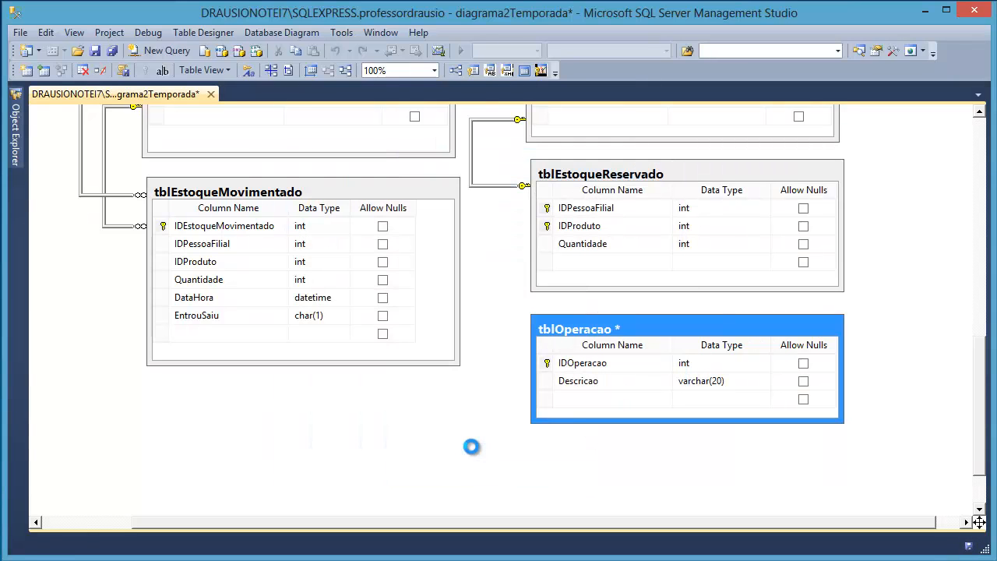
pyautogui.click(773, 485)
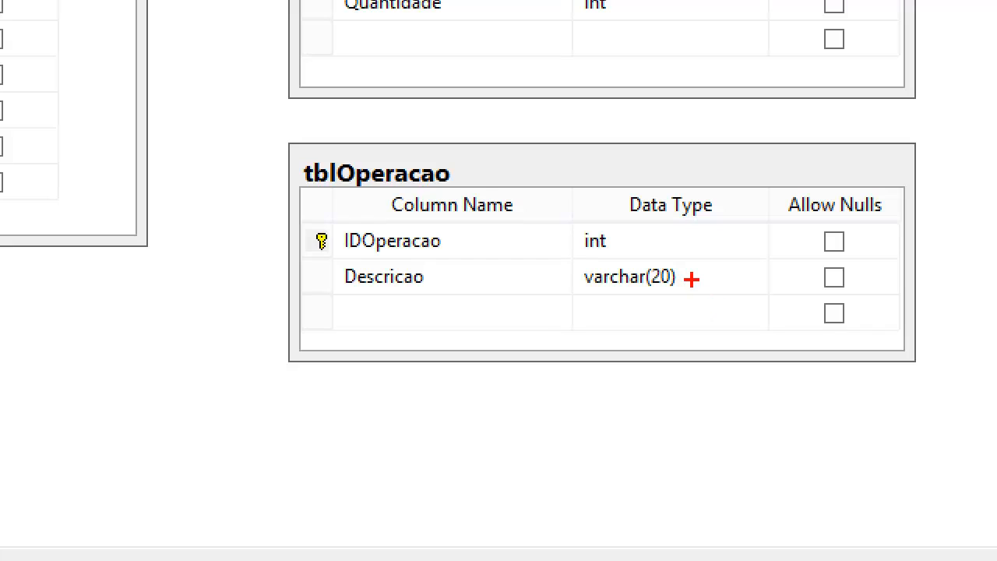
pyautogui.moveTo(691, 278); pyautogui.dragTo(777, 205)
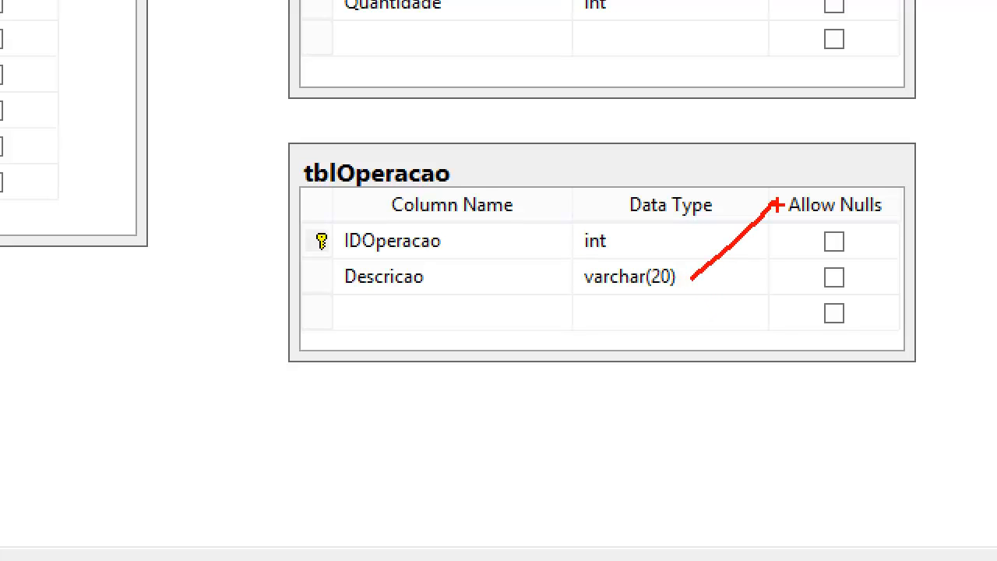